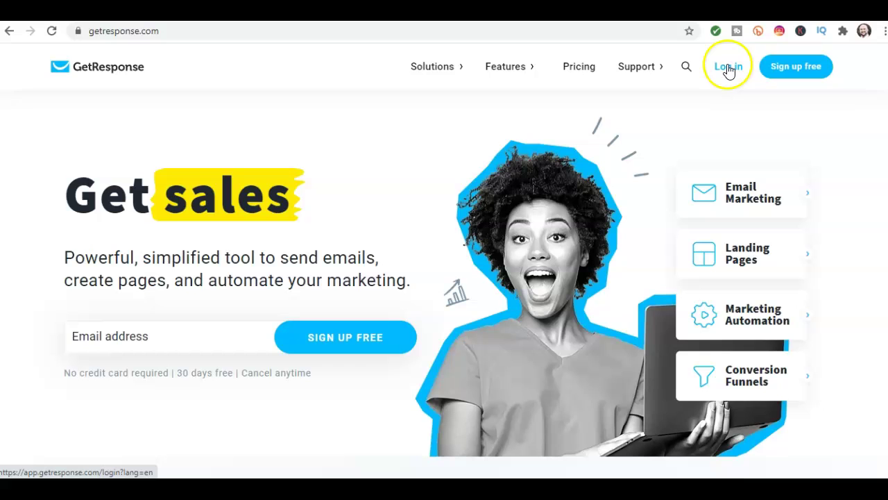
# Log in to the GetResponse account with the filled-in credentials after completing the robot check.
pyautogui.click(728, 68)
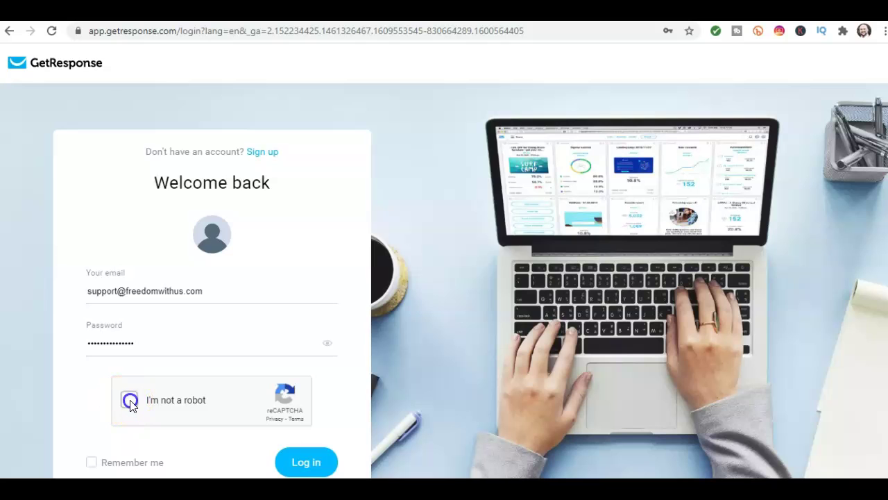
pyautogui.scroll(-1, 268, 380)
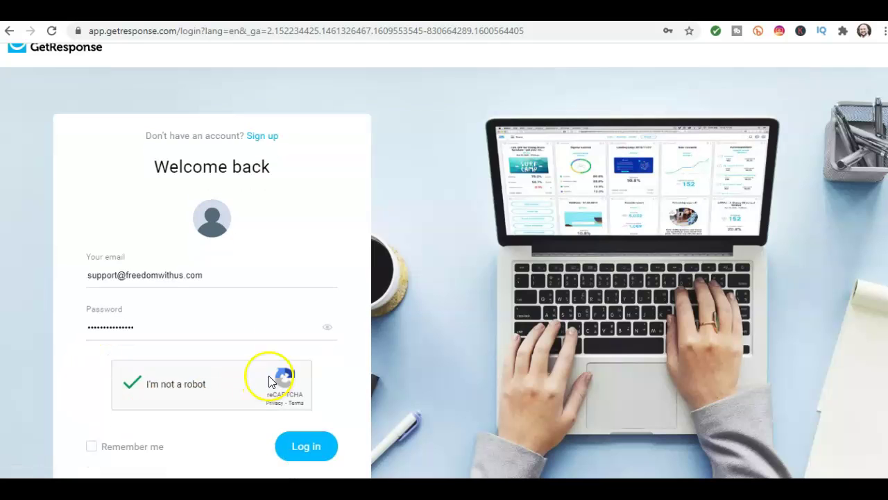
pyautogui.scroll(-1, 269, 381)
pyautogui.click(309, 400)
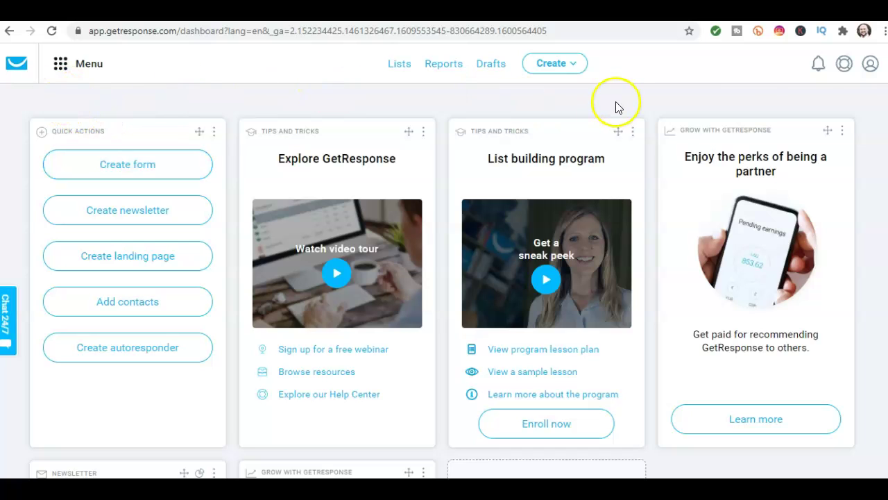
# Open the account management settings for the logged-in account.
pyautogui.click(870, 64)
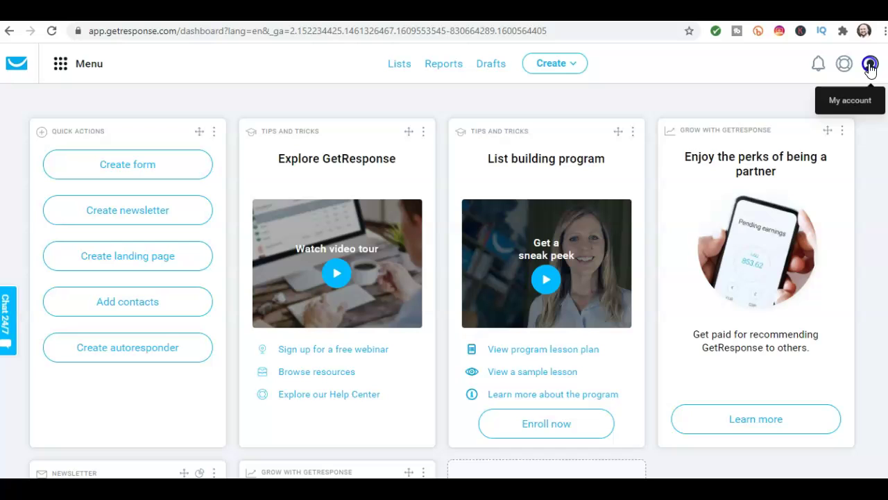
pyautogui.click(870, 64)
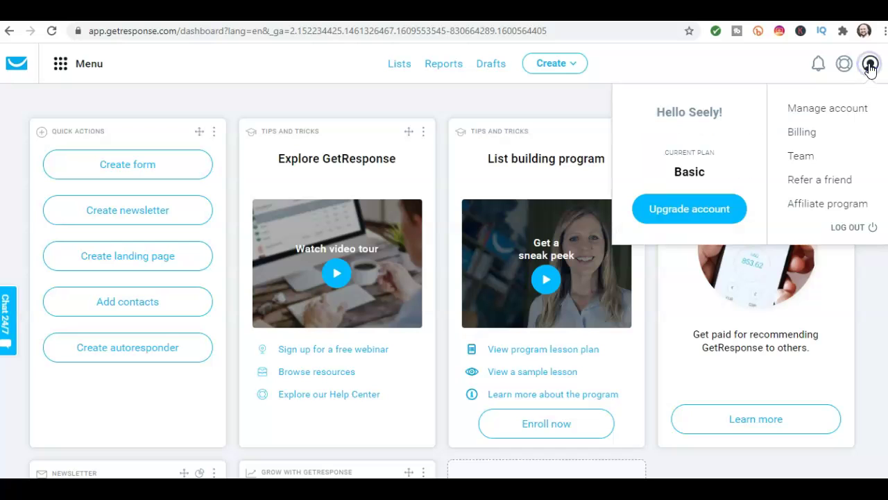
pyautogui.click(845, 114)
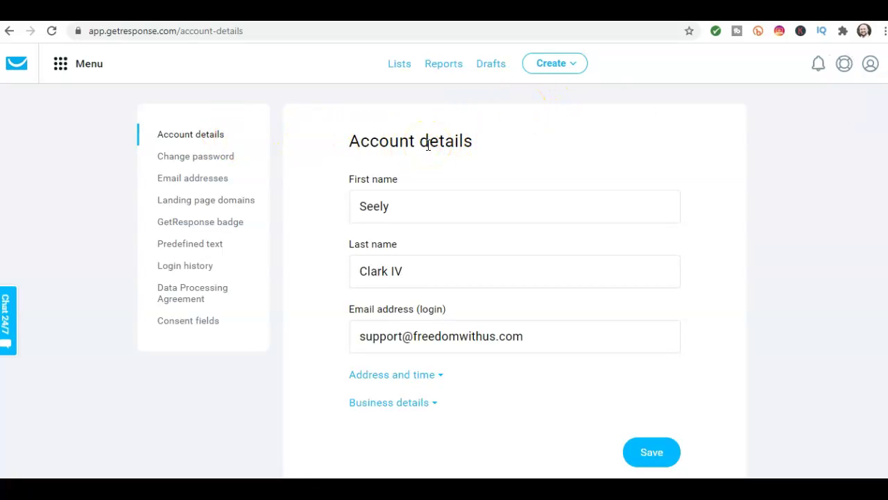
# Review the name and login email fields in the account details, and expand Address and time to examine its fields.
pyautogui.moveTo(403, 205); pyautogui.dragTo(340, 212)
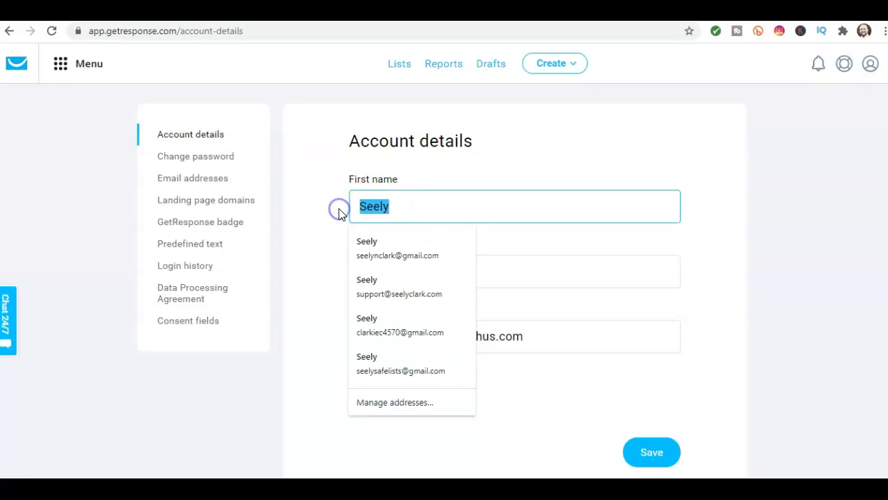
pyautogui.click(340, 212)
pyautogui.scroll(-1, 373, 270)
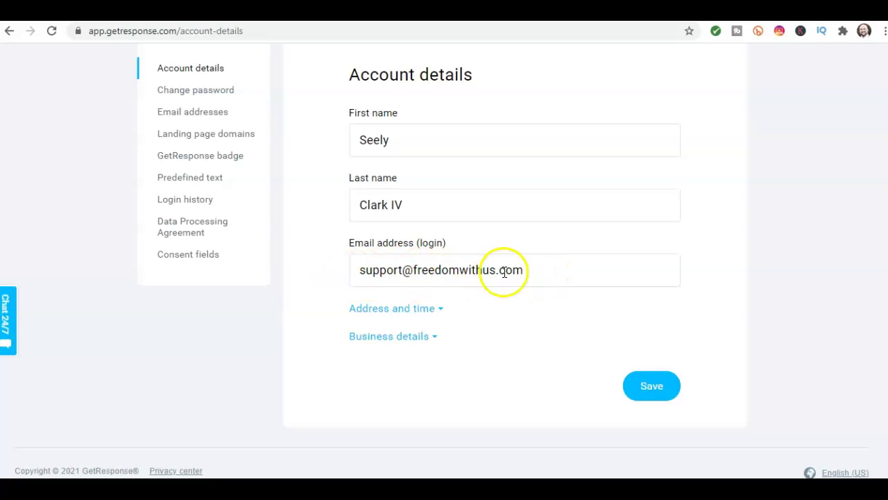
pyautogui.click(376, 312)
pyautogui.scroll(-1, 381, 297)
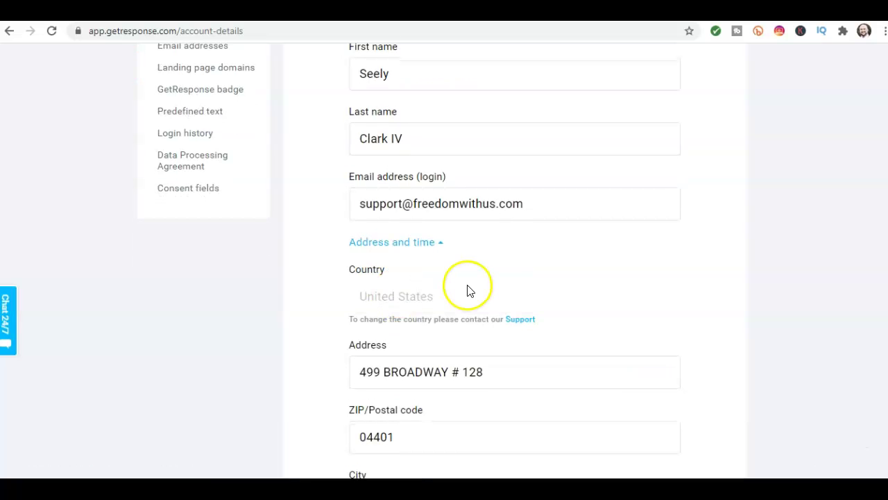
pyautogui.scroll(-1, 467, 290)
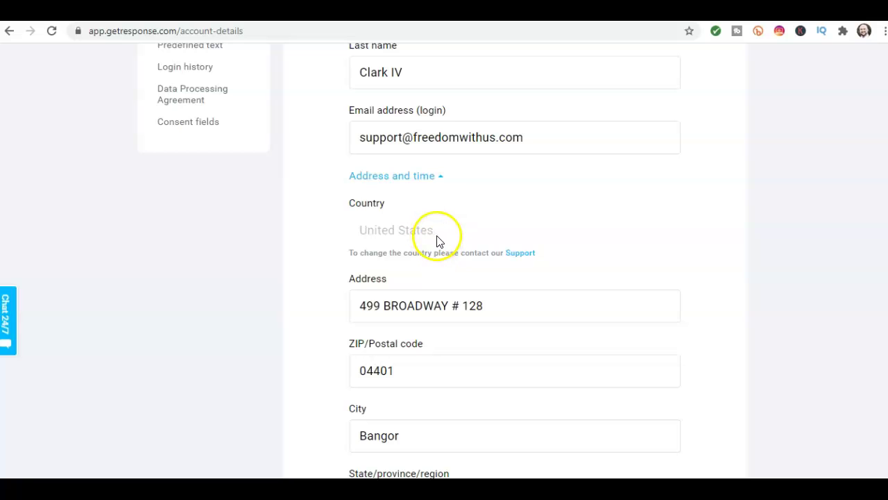
pyautogui.scroll(-4, 437, 240)
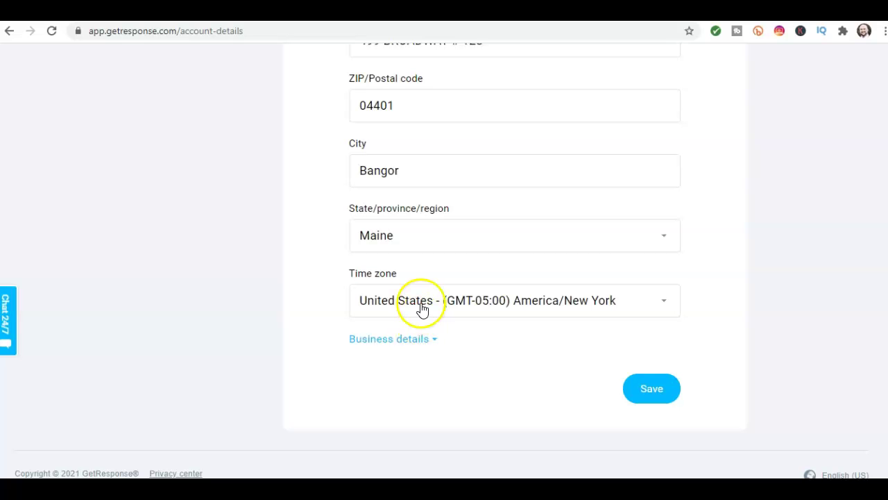
# Expand Business details and look through the company, phone, website, industry, employee and account reference fields.
pyautogui.click(411, 340)
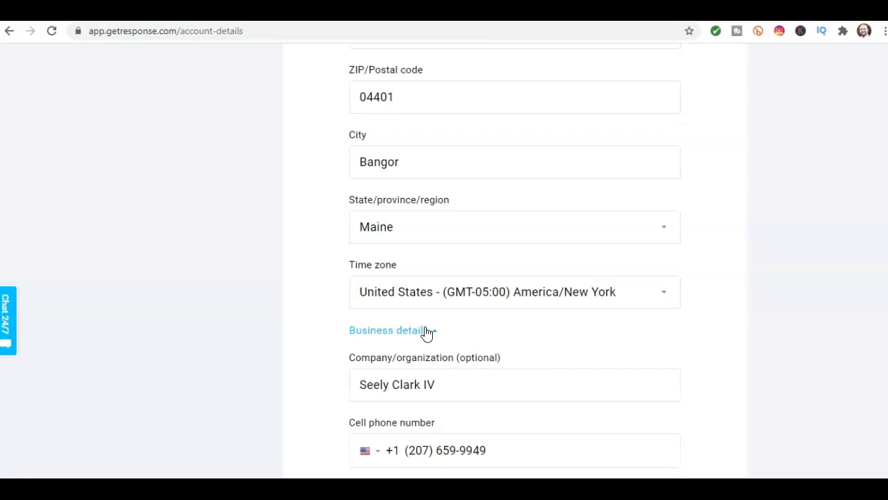
pyautogui.scroll(-1, 426, 331)
pyautogui.scroll(-2, 430, 319)
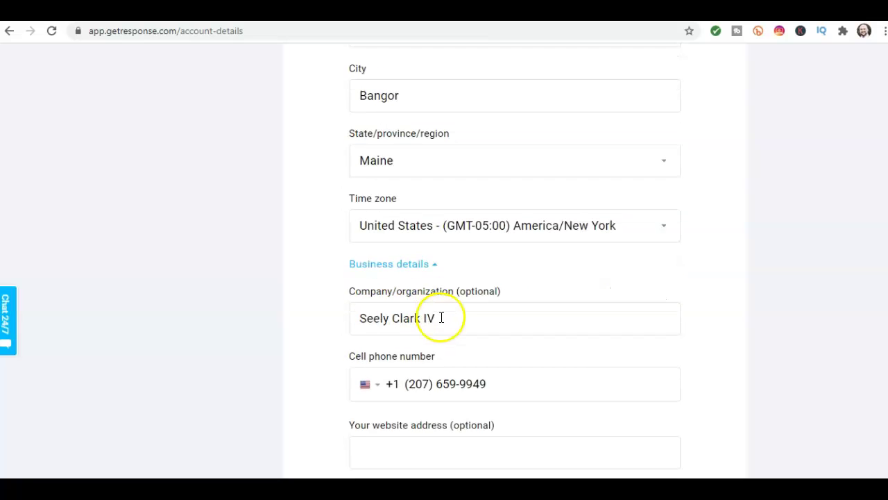
pyautogui.scroll(-2, 390, 326)
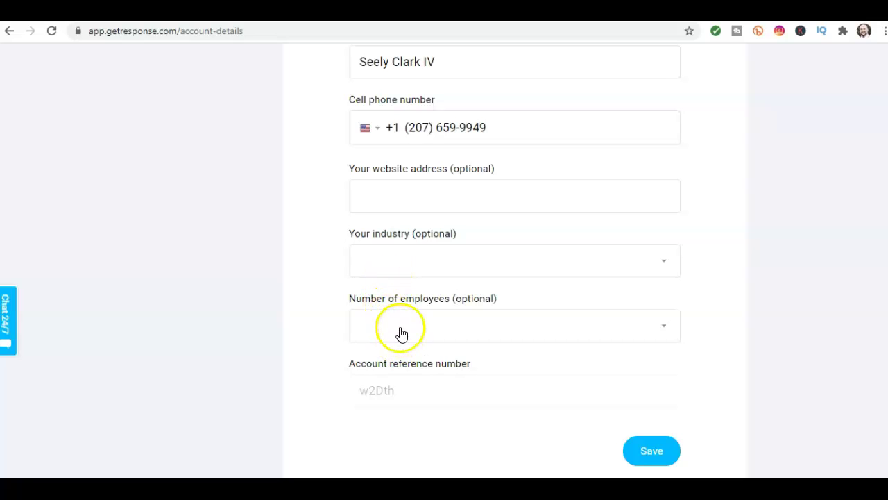
pyautogui.scroll(-1, 398, 327)
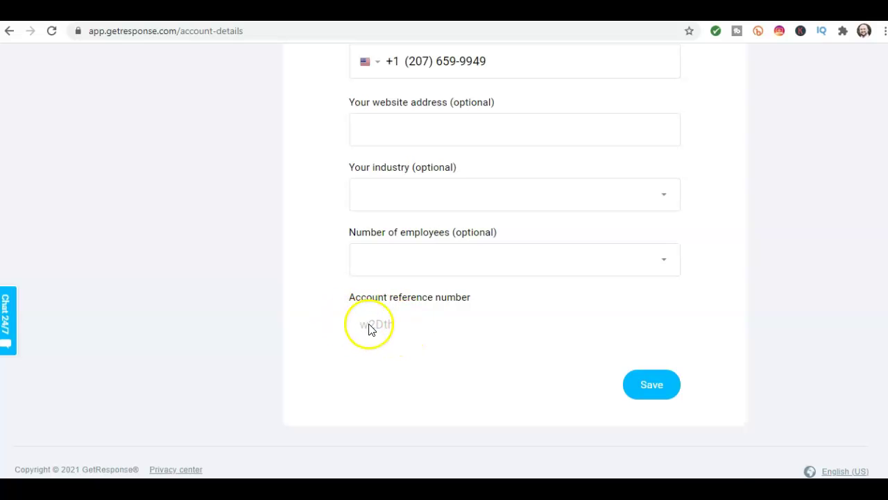
pyautogui.scroll(2, 371, 325)
pyautogui.scroll(8, 373, 327)
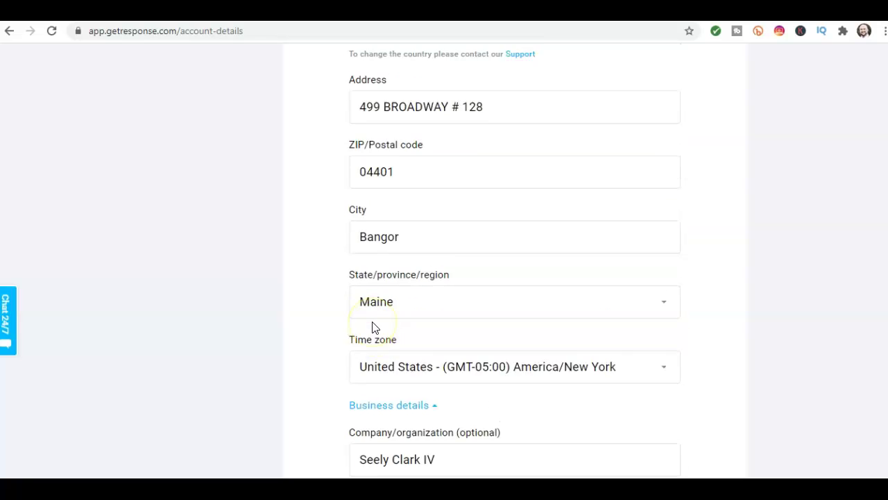
pyautogui.scroll(3, 373, 326)
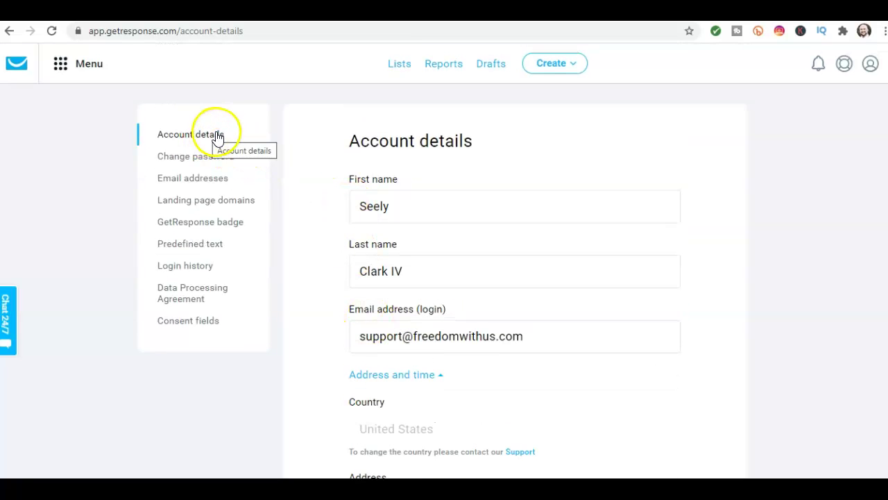
# View the Change password form and its current password field without entering anything.
pyautogui.click(201, 157)
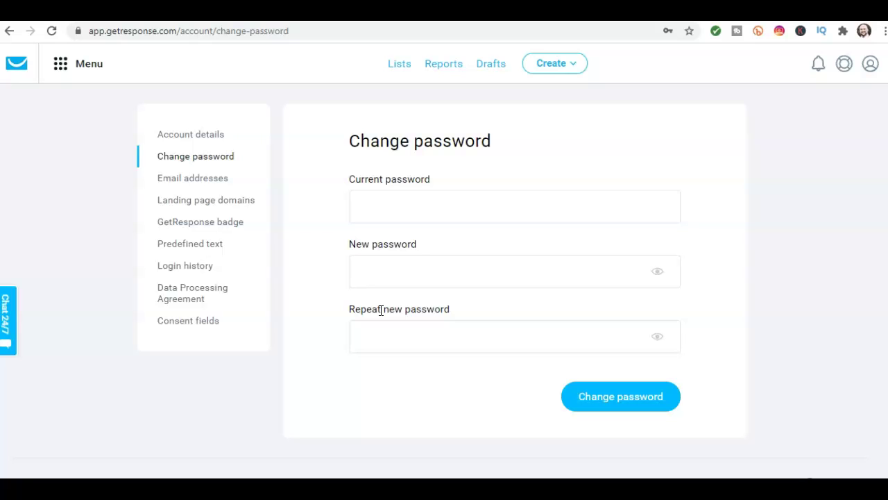
pyautogui.click(389, 200)
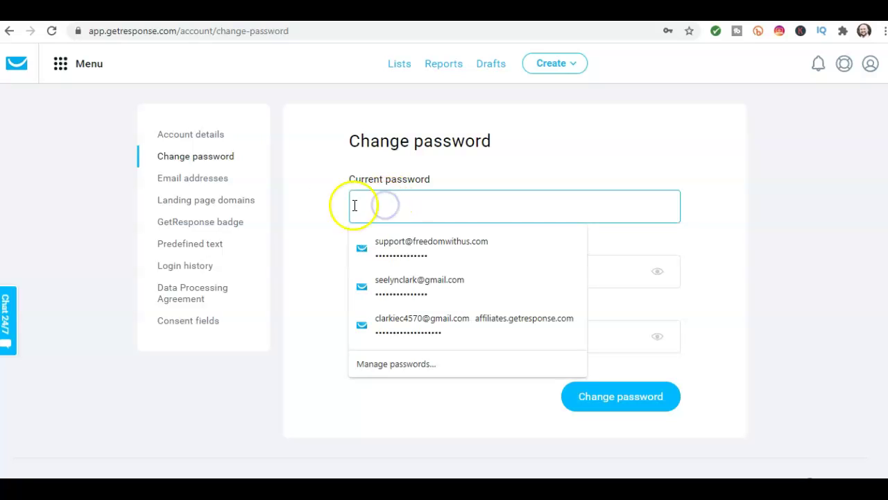
pyautogui.click(318, 197)
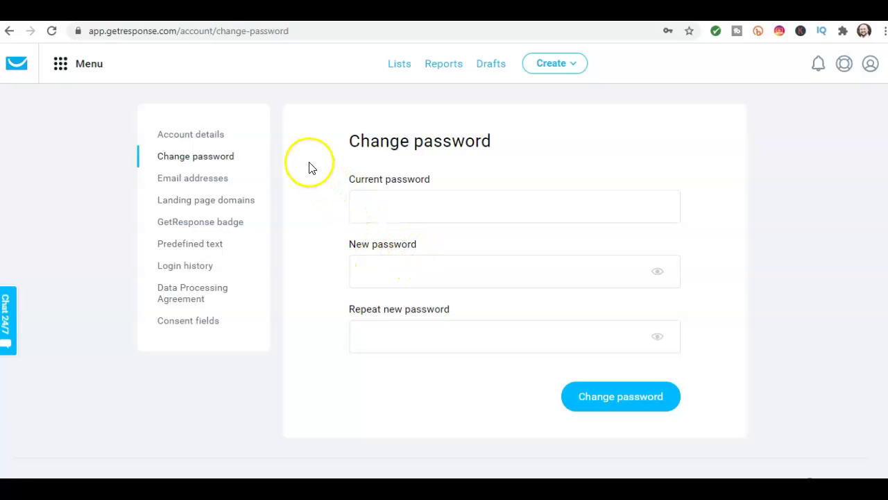
# Review the Email addresses settings, including the listed email domains and their authentication options.
pyautogui.click(205, 180)
pyautogui.scroll(-1, 399, 181)
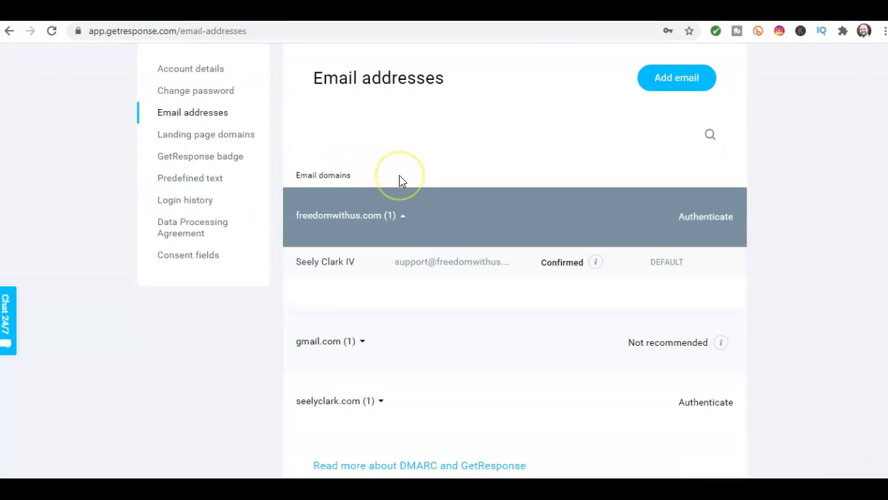
pyautogui.scroll(-1, 400, 181)
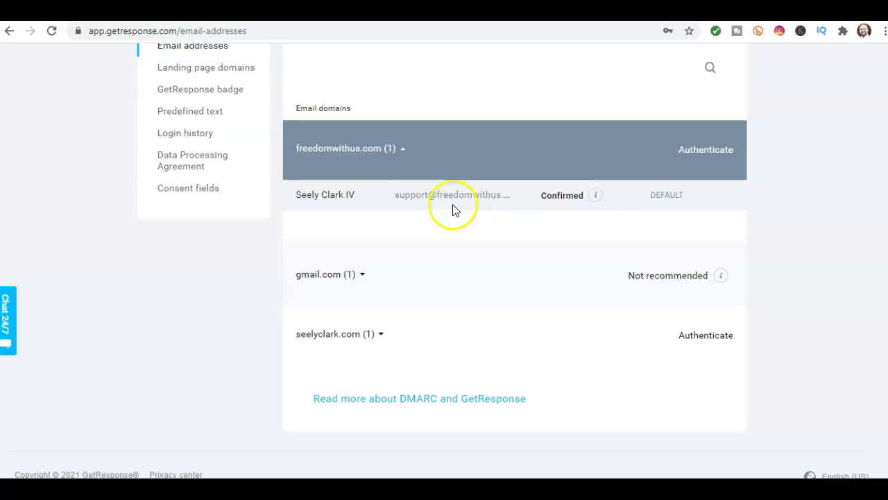
pyautogui.scroll(1, 408, 199)
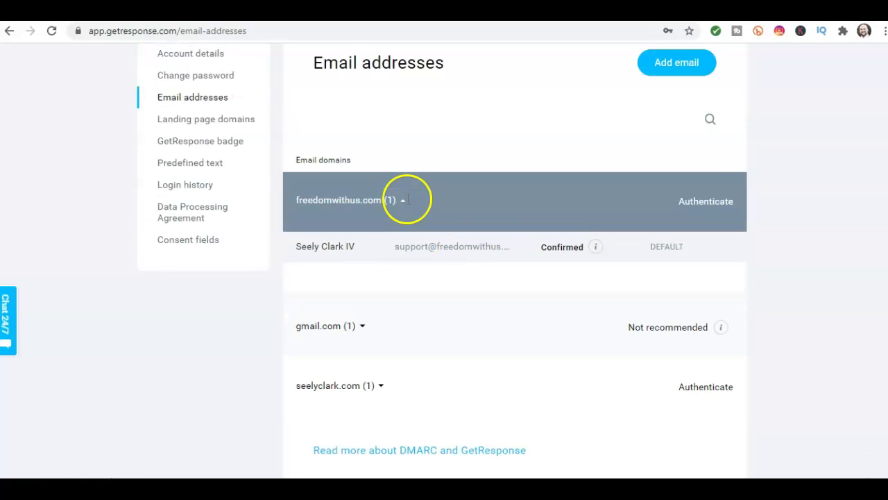
pyautogui.scroll(1, 426, 265)
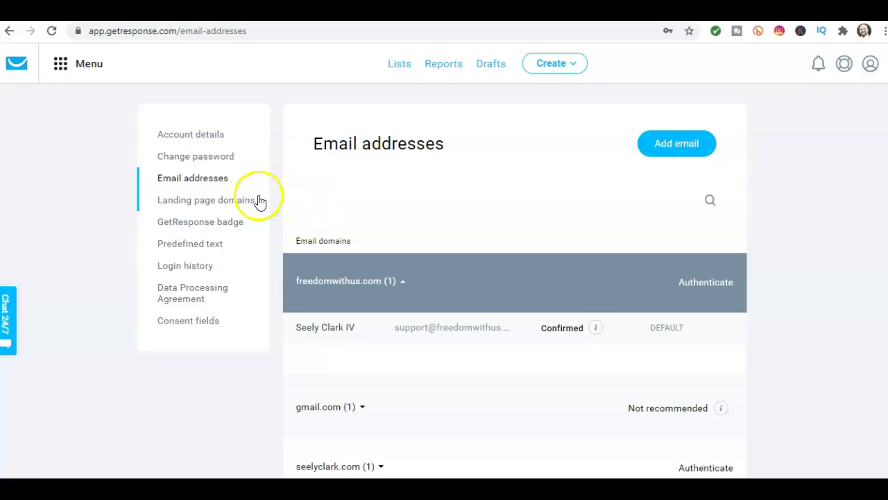
# Check the Landing page domains settings and read through the GetResponse badge page with its email footer preview.
pyautogui.click(220, 203)
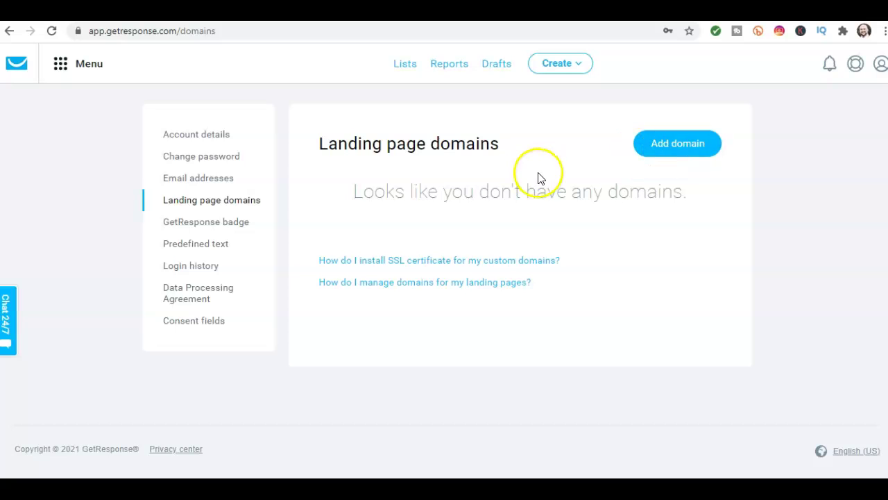
pyautogui.click(216, 229)
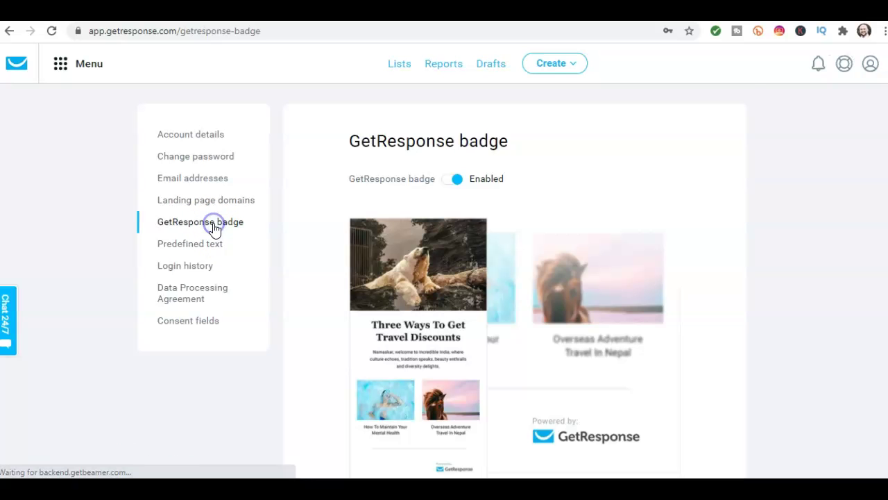
pyautogui.scroll(-4, 386, 237)
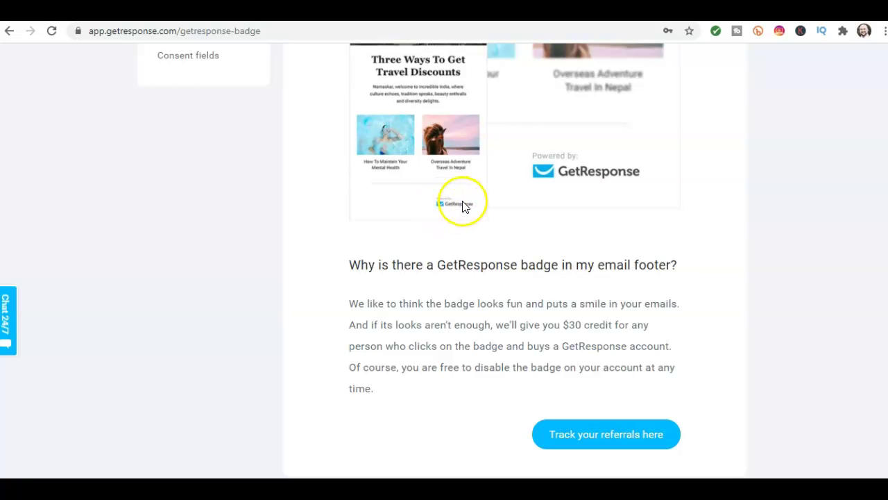
pyautogui.scroll(2, 465, 257)
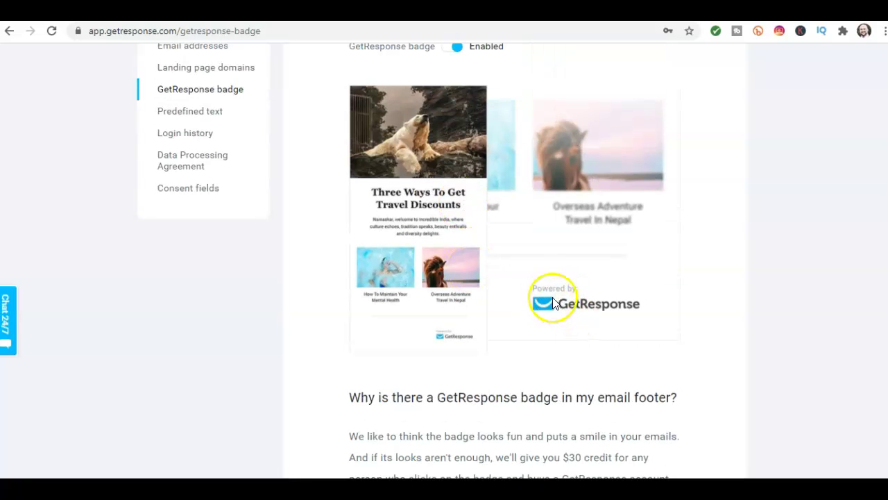
pyautogui.scroll(-2, 553, 297)
pyautogui.scroll(1, 545, 267)
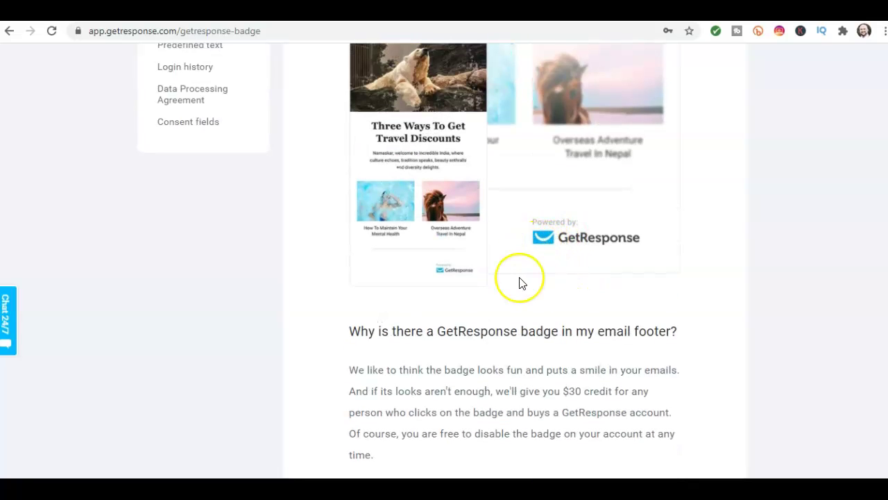
pyautogui.scroll(3, 521, 283)
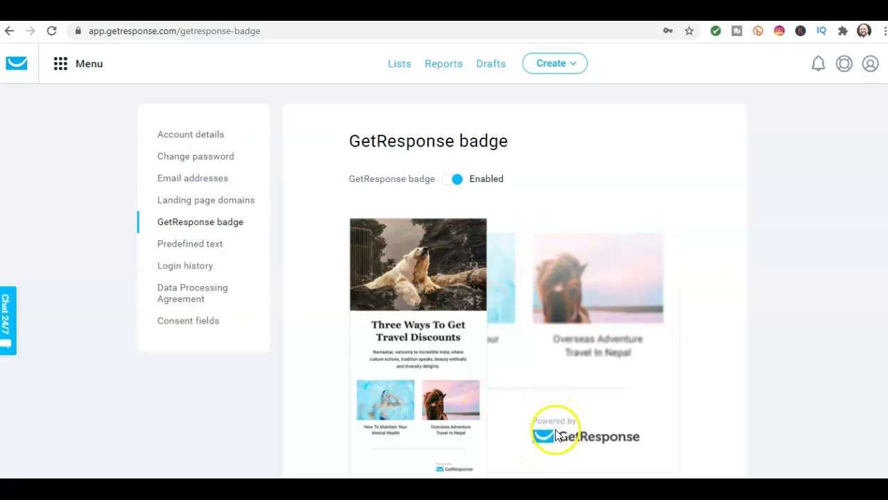
# Check the Predefined text settings and examine the devices, browsers, dates and locations in the Login history.
pyautogui.click(216, 248)
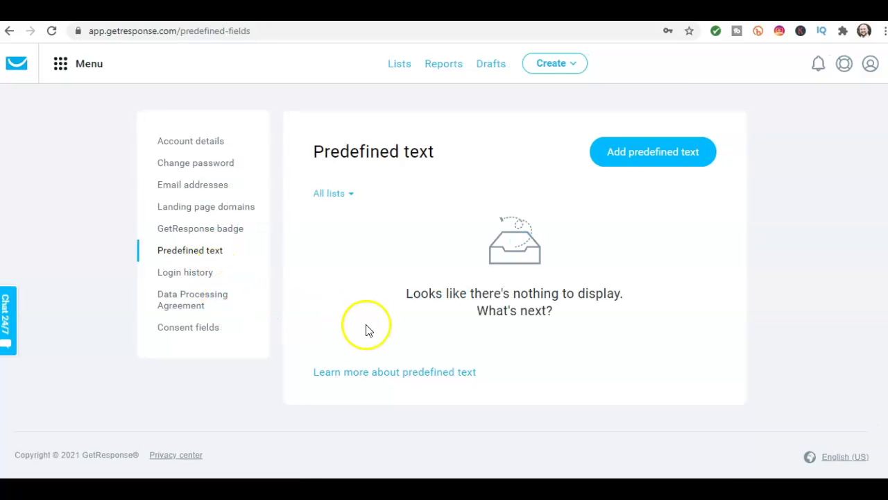
pyautogui.click(206, 271)
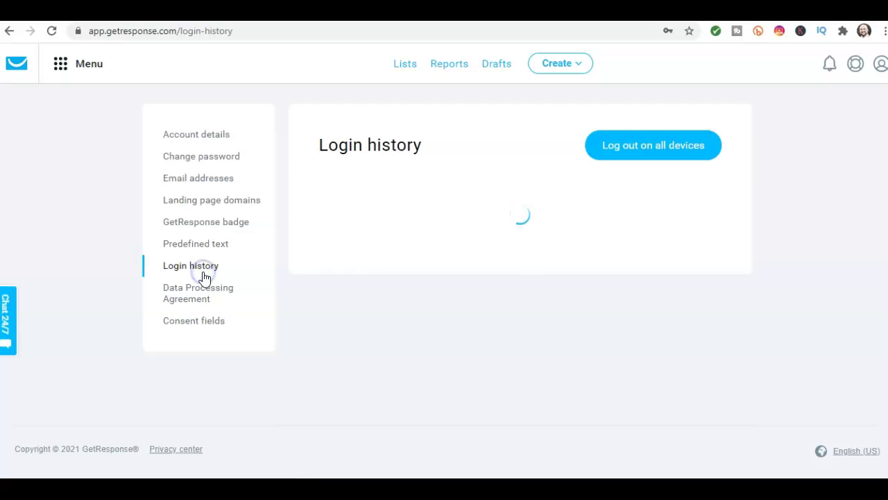
pyautogui.scroll(-5, 403, 254)
pyautogui.scroll(4, 403, 254)
pyautogui.scroll(2, 404, 254)
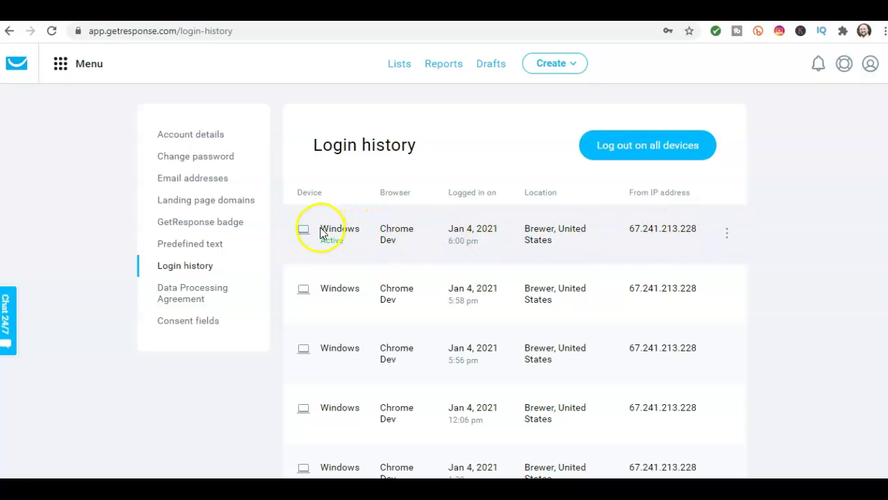
pyautogui.moveTo(701, 227)
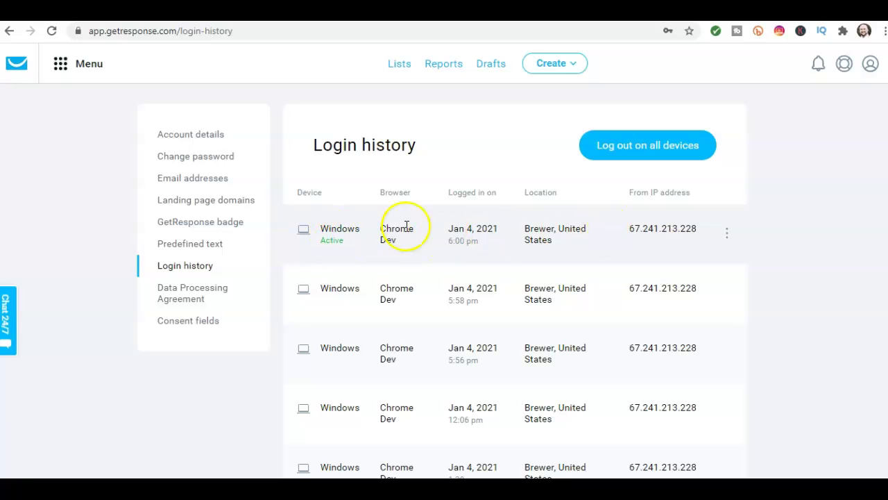
# View the Data Processing Agreement settings.
pyautogui.click(220, 294)
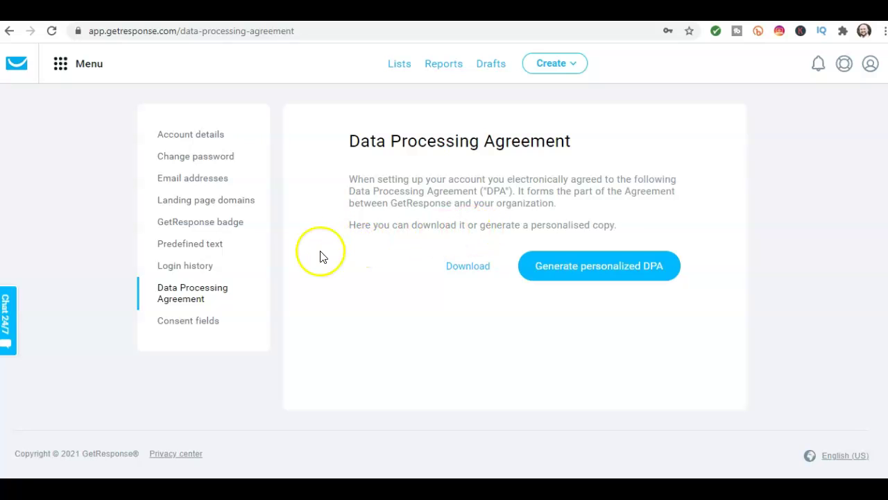
# View the Consent fields settings and review the whole Account details form, including its address and business details.
pyautogui.click(214, 321)
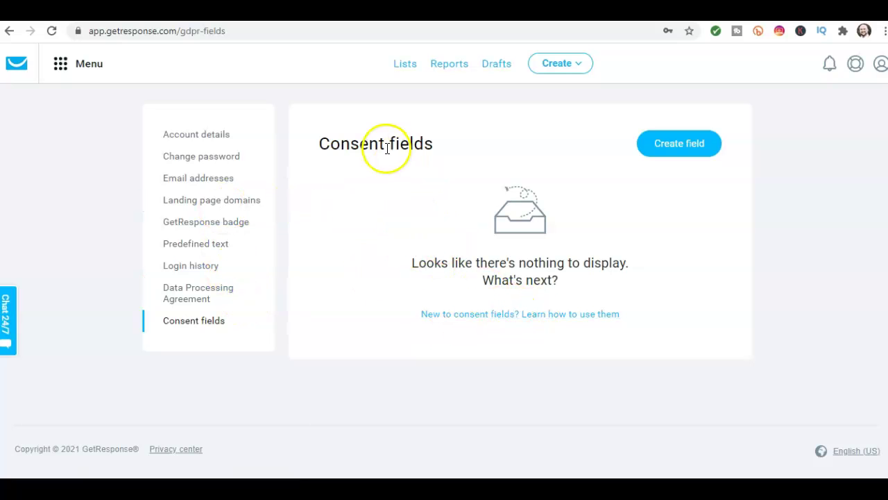
pyautogui.click(227, 139)
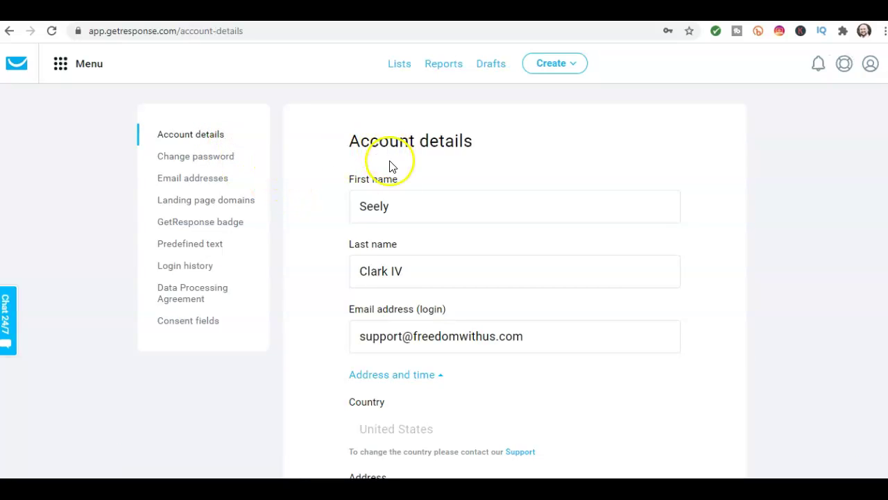
pyautogui.scroll(-9, 424, 168)
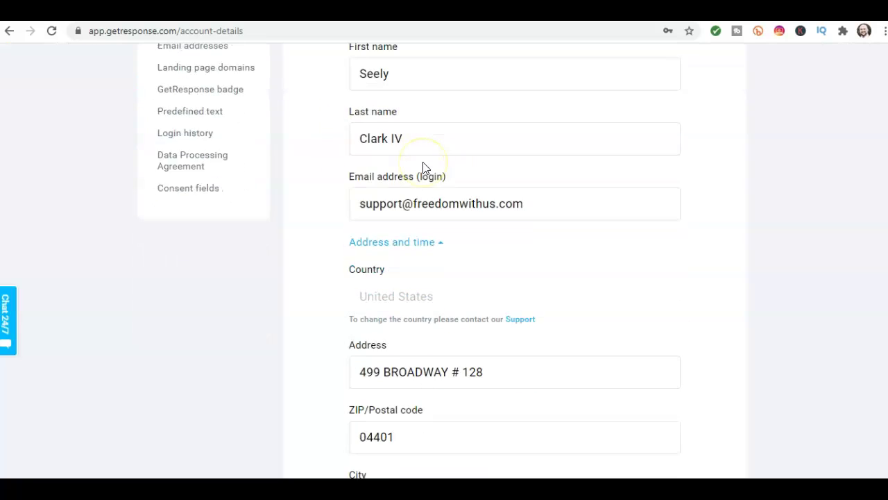
pyautogui.scroll(-3, 425, 168)
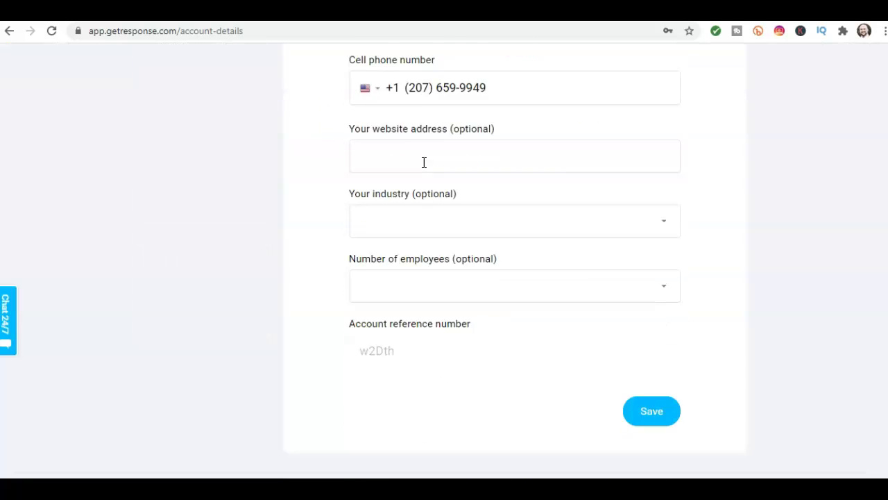
pyautogui.scroll(2, 415, 147)
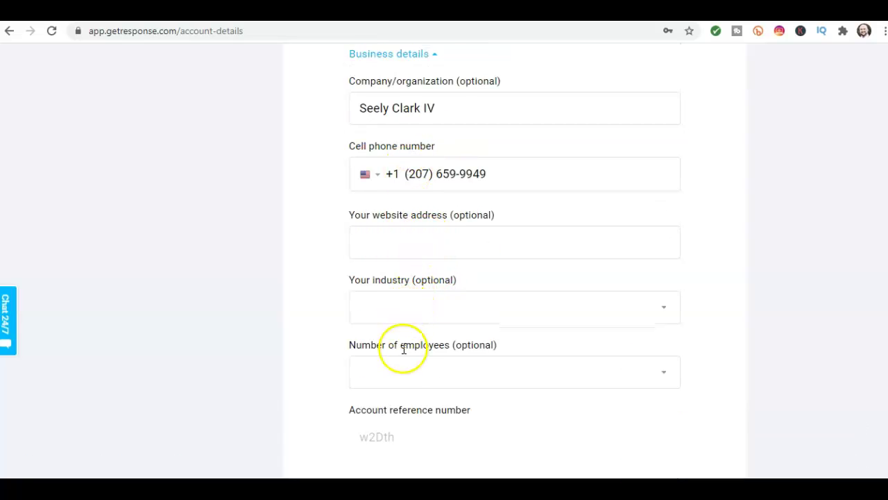
pyautogui.scroll(1, 338, 284)
pyautogui.scroll(8, 338, 281)
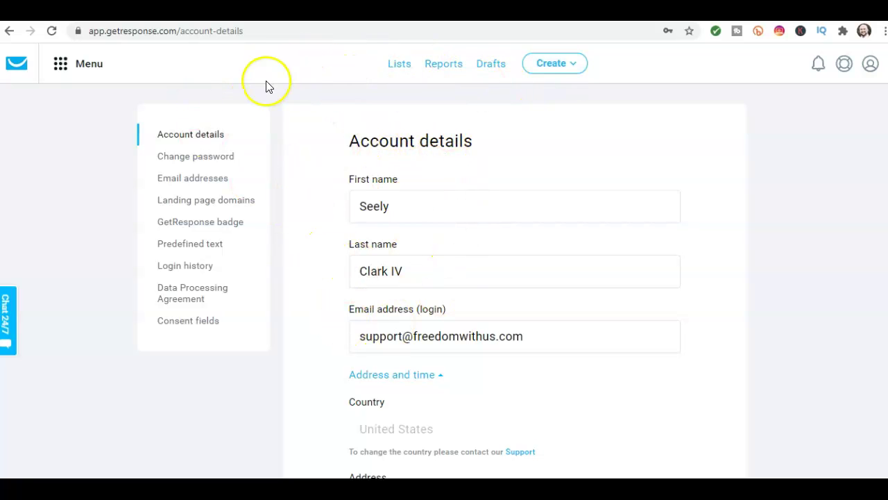
# Return to the dashboard, reopen the account management settings from the profile options, and look over the Account details page again.
pyautogui.click(17, 70)
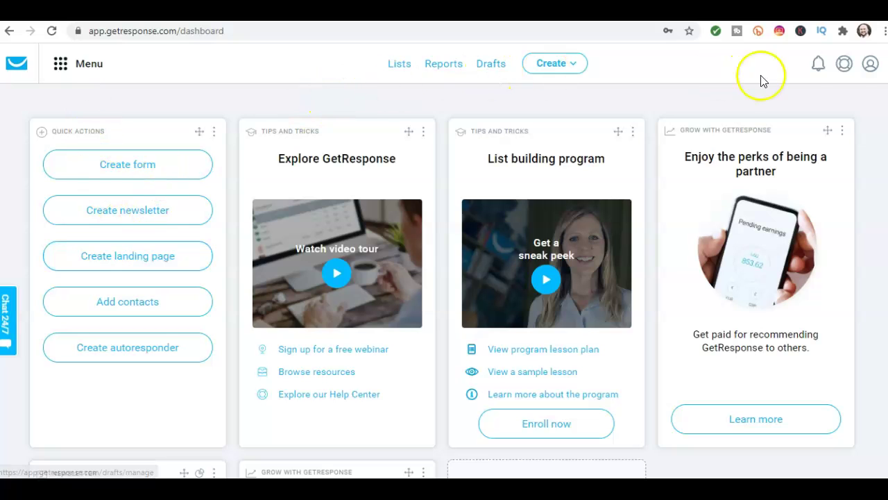
pyautogui.click(873, 68)
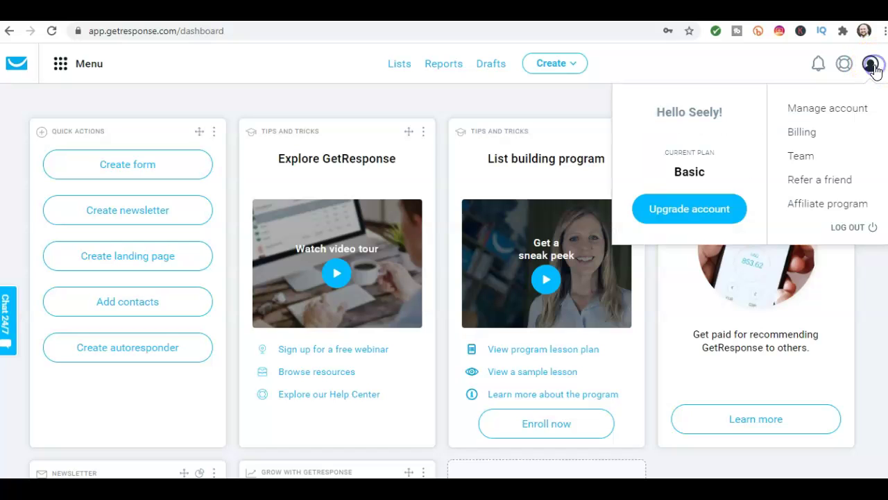
pyautogui.click(853, 116)
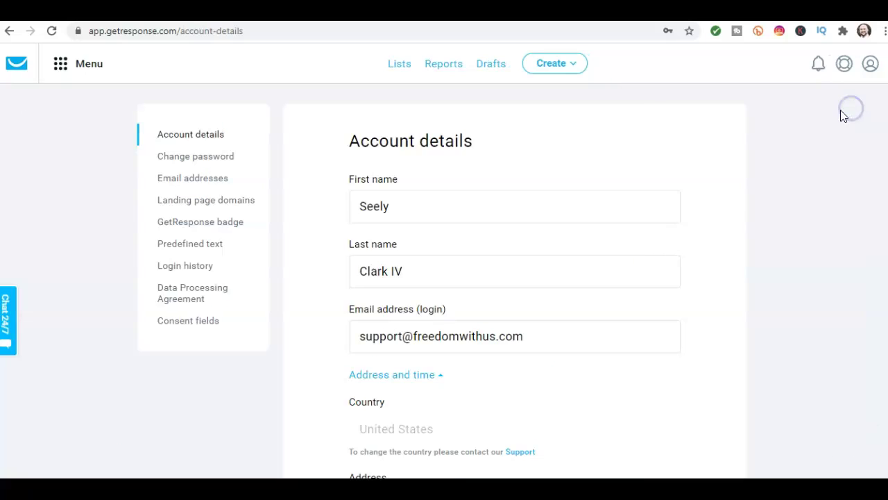
pyautogui.scroll(-6, 453, 221)
pyautogui.scroll(6, 452, 221)
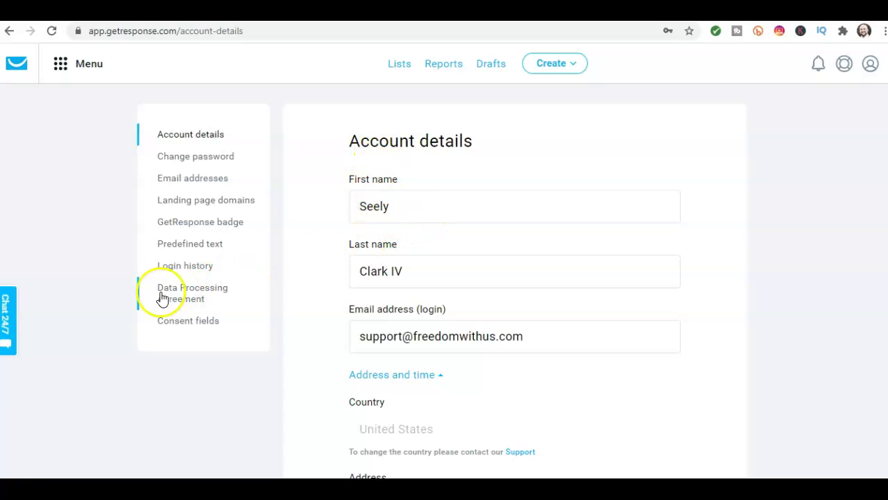
pyautogui.scroll(-2, 120, 338)
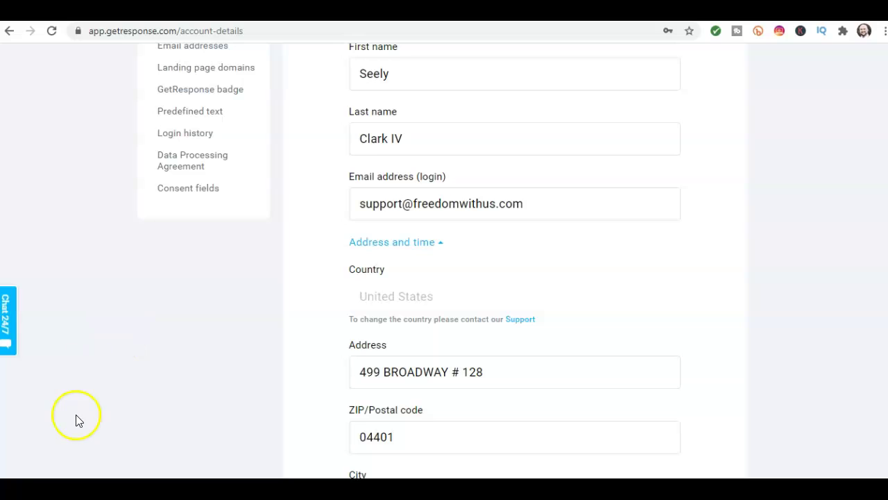